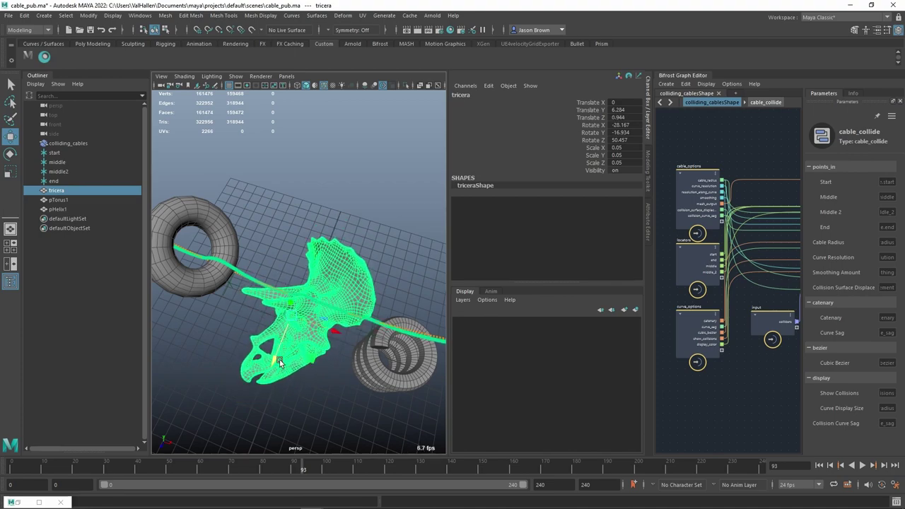
Rotate the triceratops head to a new orientation under the cable.
key(e)
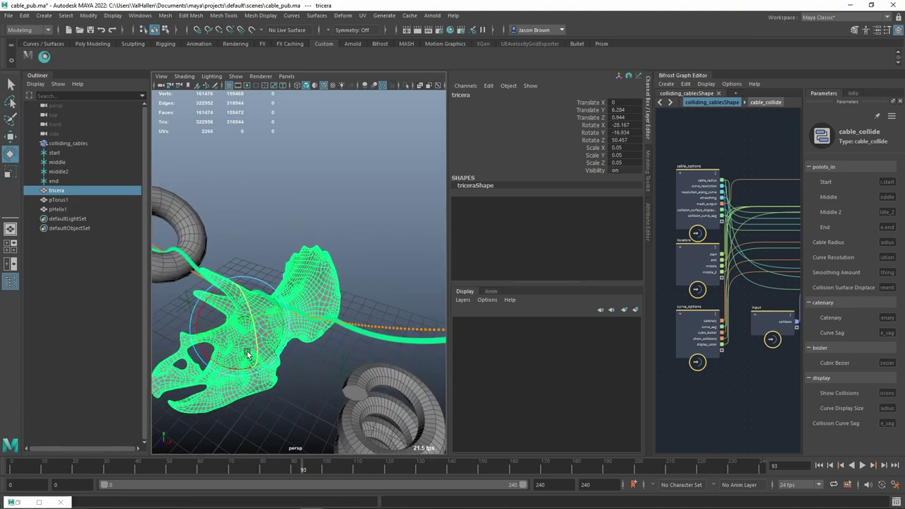
drag(199, 312, 210, 337)
alt+drag(210, 337, 235, 268)
click(292, 251)
Move the helix to about X 6.36, Y 6.95 so it meets the cable, and rotate it about -39.3 degrees around Z.
alt+drag(292, 251, 364, 335)
click(387, 334)
drag(359, 379, 353, 249)
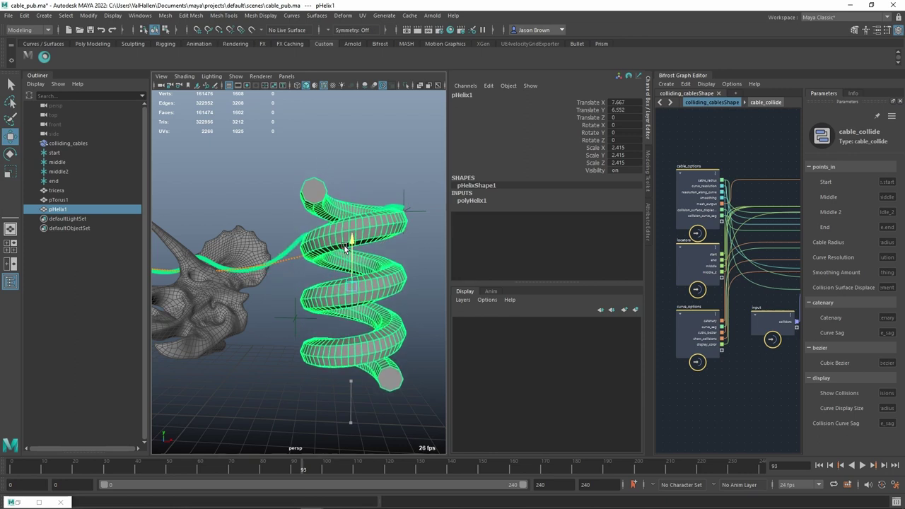
mouse_move(410, 295)
mouse_down()
mouse_move(385, 287)
mouse_move(333, 301)
mouse_move(399, 287)
mouse_up()
key(e)
alt+drag(399, 288, 402, 286)
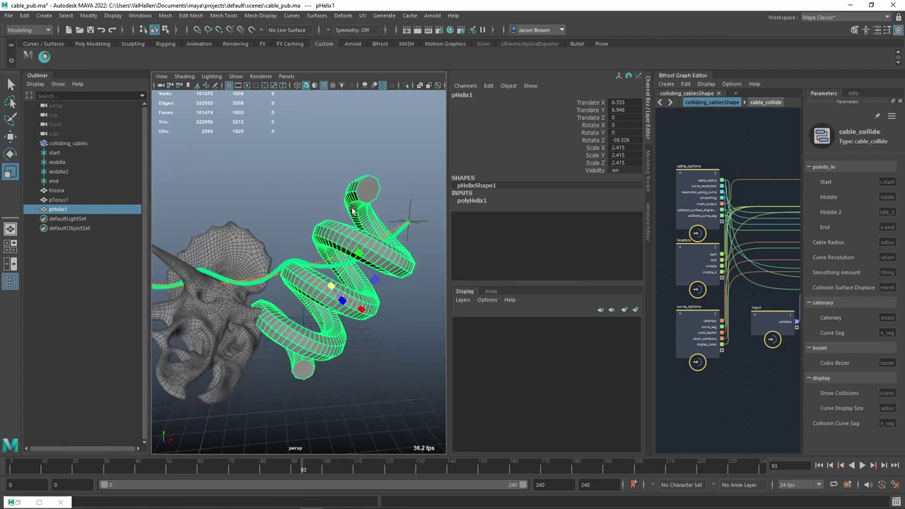
middle_drag(352, 210, 293, 213)
Set the Cable Radius of colliding_cables to 0.08.
click(69, 144)
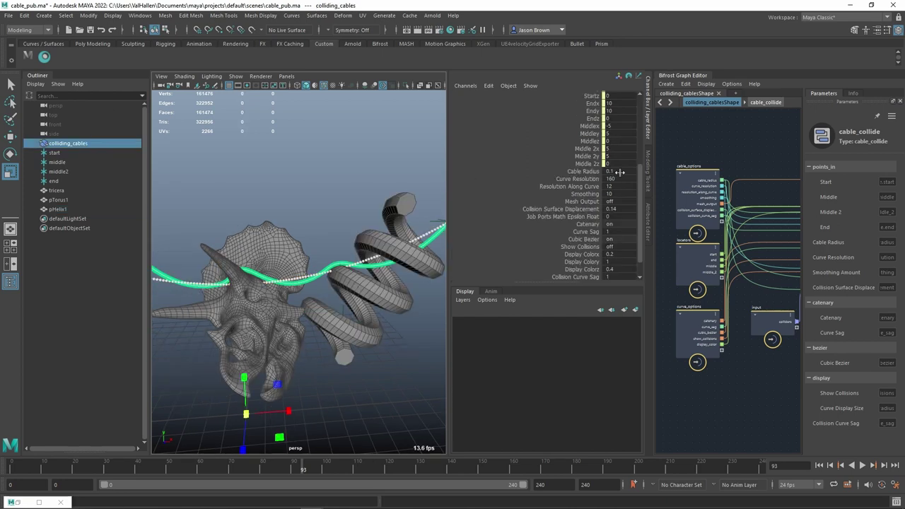
click(586, 172)
mouse_move(262, 172)
middle_down()
mouse_move(272, 171)
mouse_move(261, 172)
middle_up()
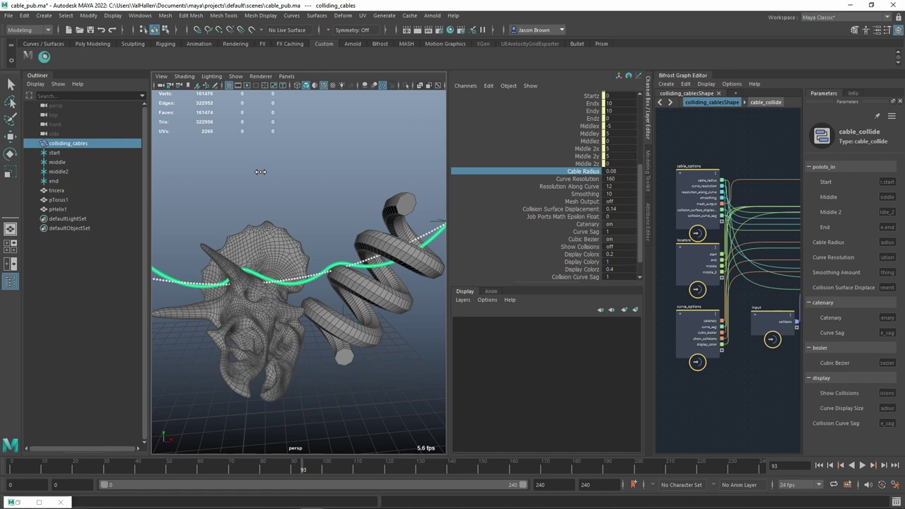
Try a Curve Resolution of 80 on the cable and set it to 240.
click(582, 179)
click(617, 179)
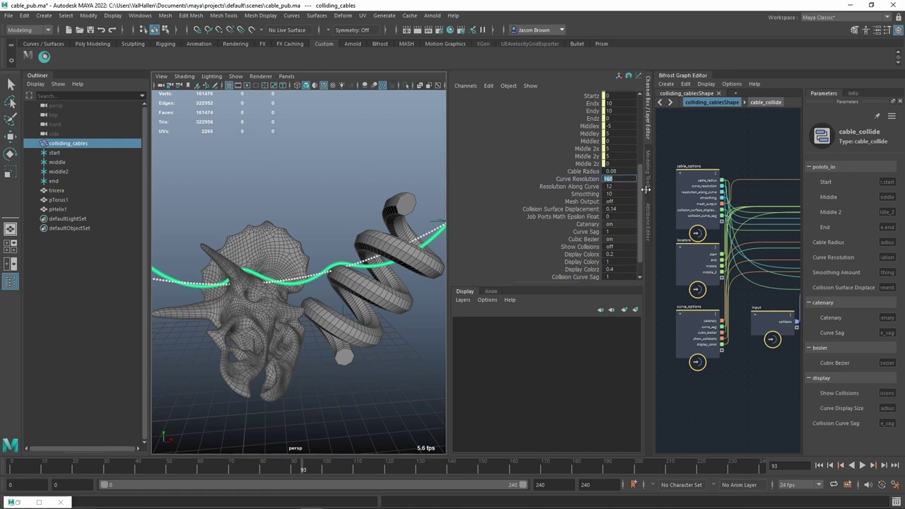
text(80)
key(Return)
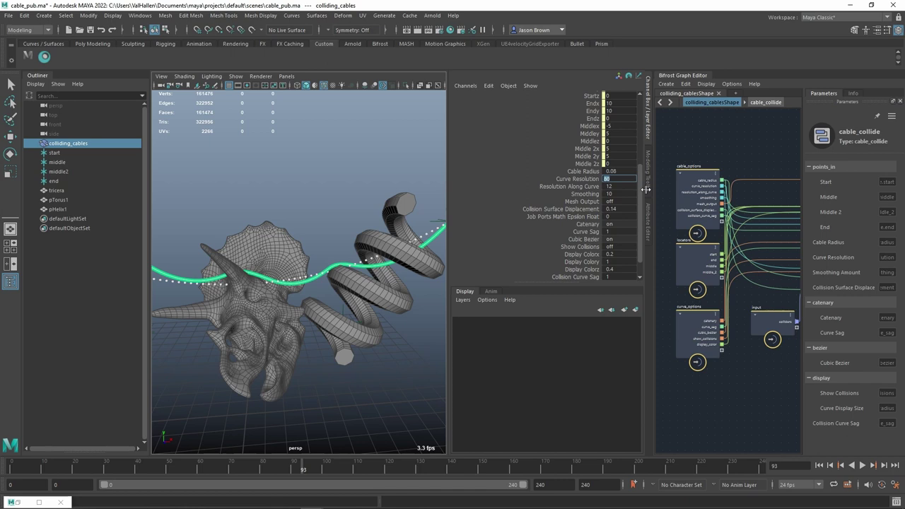
text(240)
key(Return)
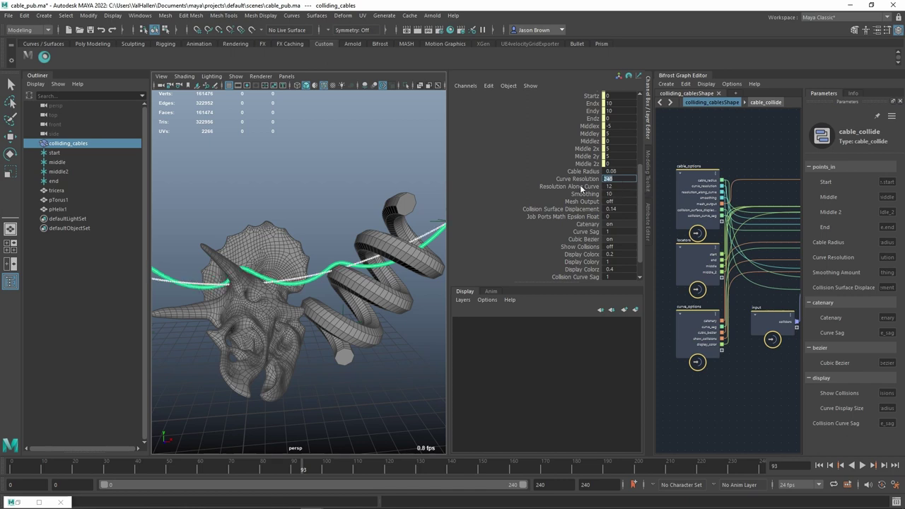
Turn on the cable's Mesh Output to inspect the mesh, and switch it back off.
click(616, 202)
text(on)
key(Return)
alt+right_drag(193, 251, 267, 299)
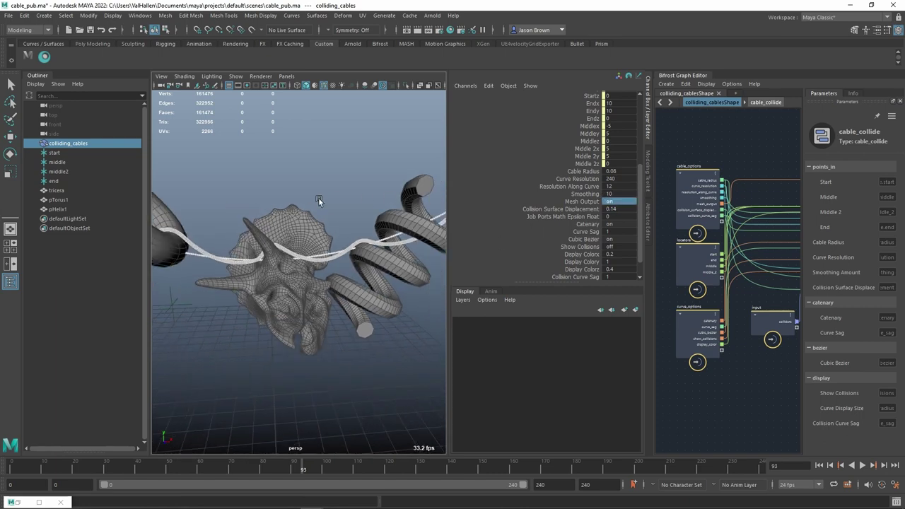
mouse_move(319, 199)
alt+mouse_down()
mouse_move(372, 199)
mouse_move(322, 205)
alt+mouse_up()
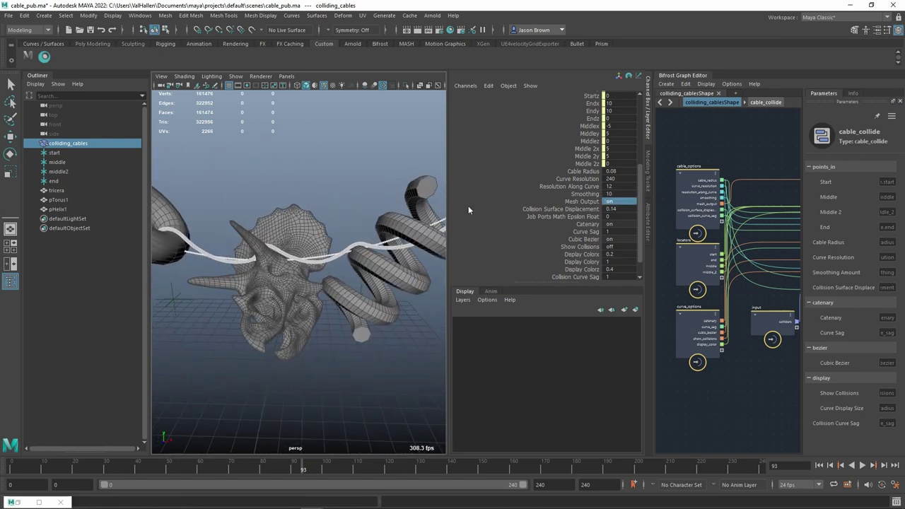
text(off)
key(Return)
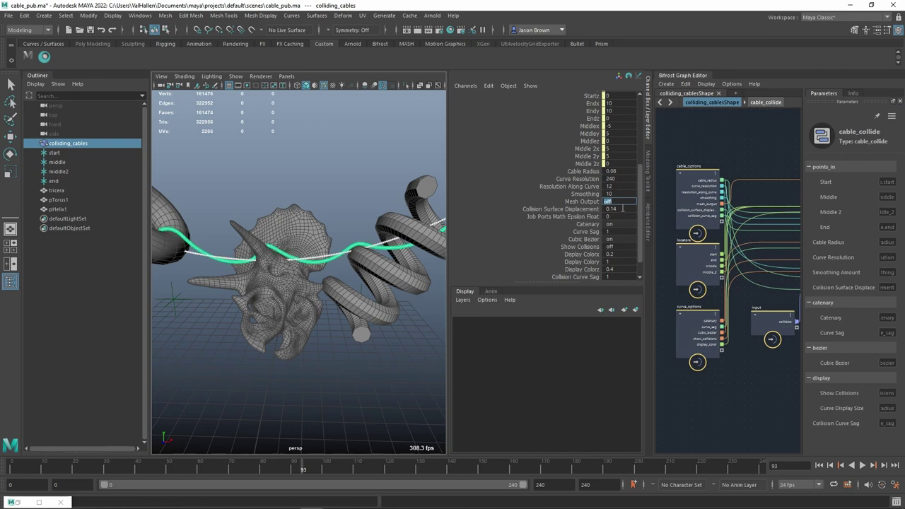
Set the cable's Curve Sag to 1.9.
alt+drag(290, 222, 375, 226)
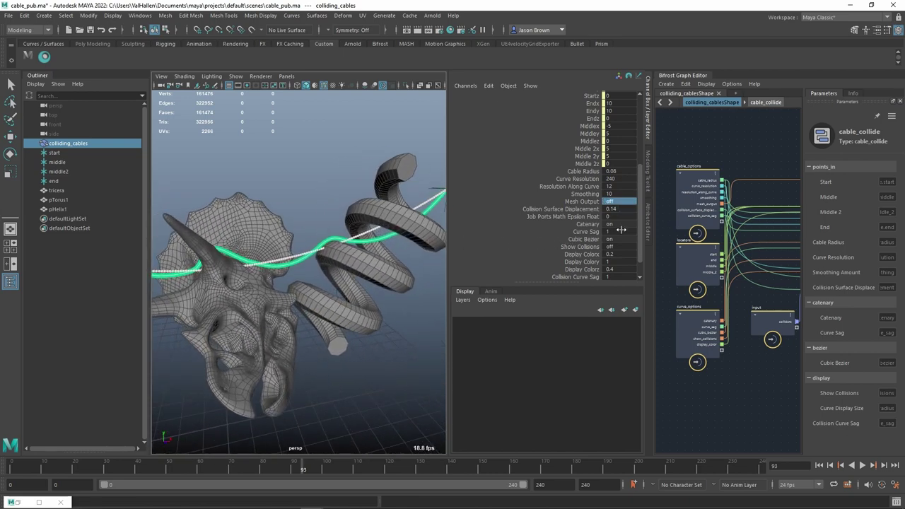
click(620, 231)
alt+drag(275, 218, 285, 207)
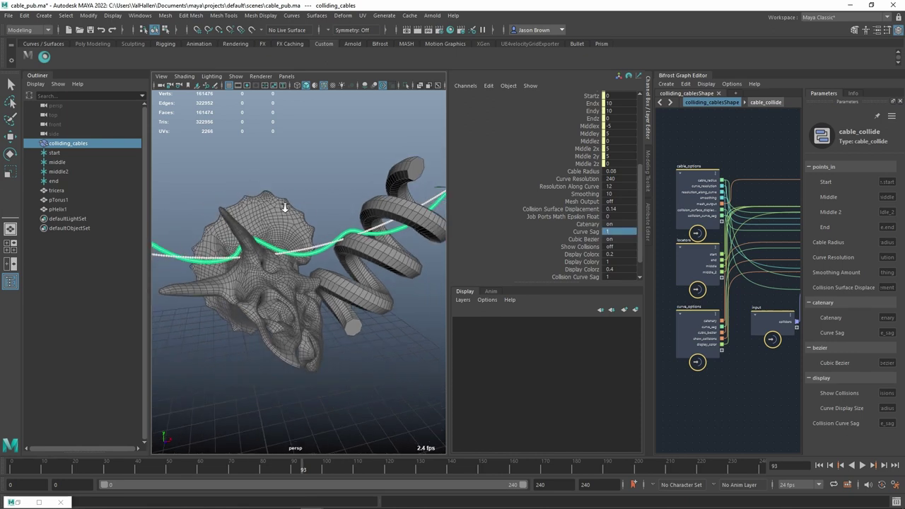
click(580, 233)
mouse_move(302, 185)
middle_down()
mouse_move(298, 175)
mouse_move(307, 175)
middle_up()
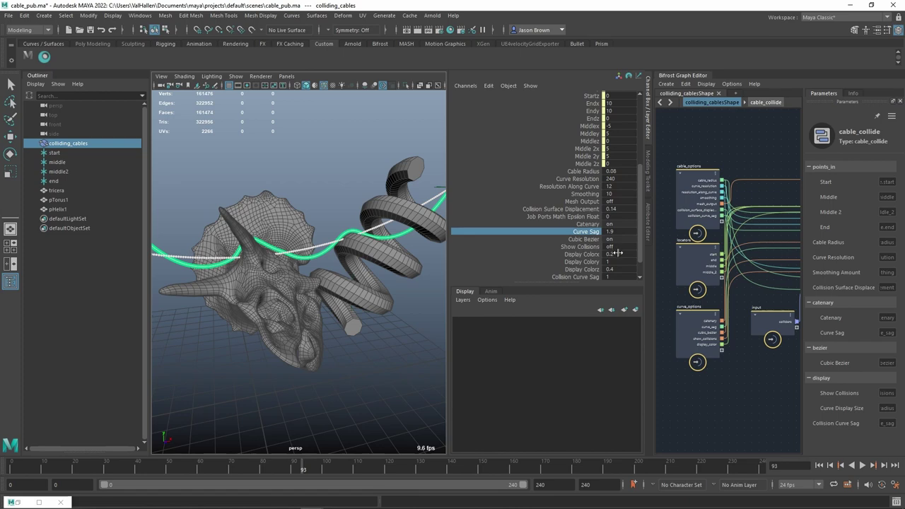
Turn on Show Collisions for the cable and switch the viewport to wireframe to inspect the collision area around the triceratops head.
click(619, 249)
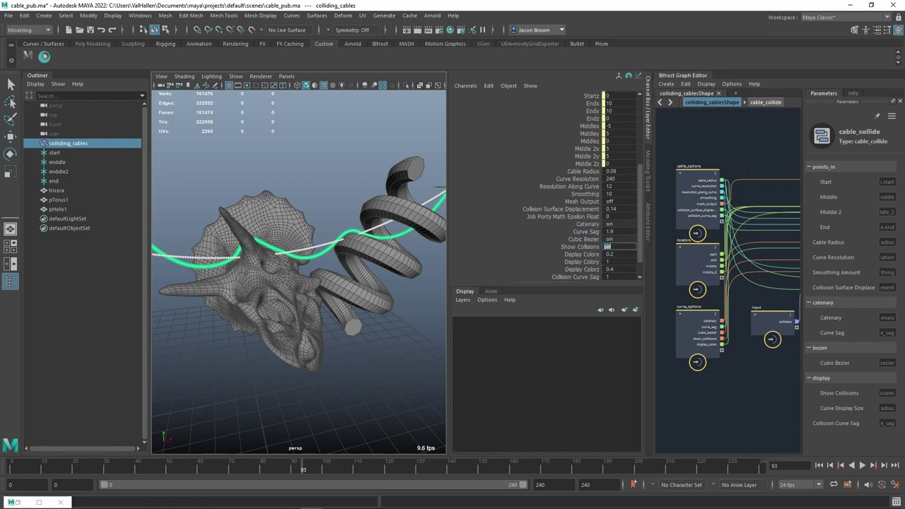
alt+drag(314, 228, 259, 229)
key(4)
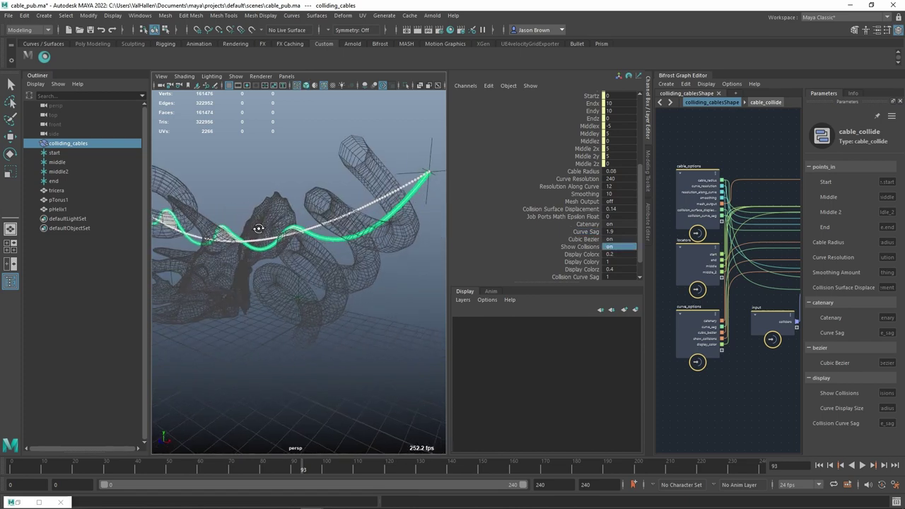
alt+right_drag(259, 229, 382, 251)
alt+middle_drag(238, 225, 368, 247)
mouse_move(212, 203)
alt+mouse_down()
mouse_move(233, 201)
mouse_move(225, 209)
alt+mouse_up()
click(234, 200)
alt+right_drag(225, 209, 239, 208)
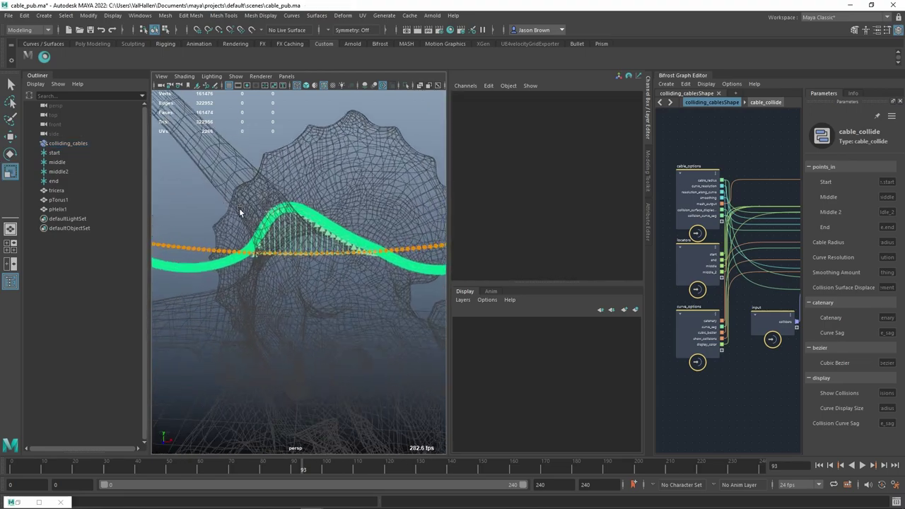
alt+drag(239, 208, 334, 228)
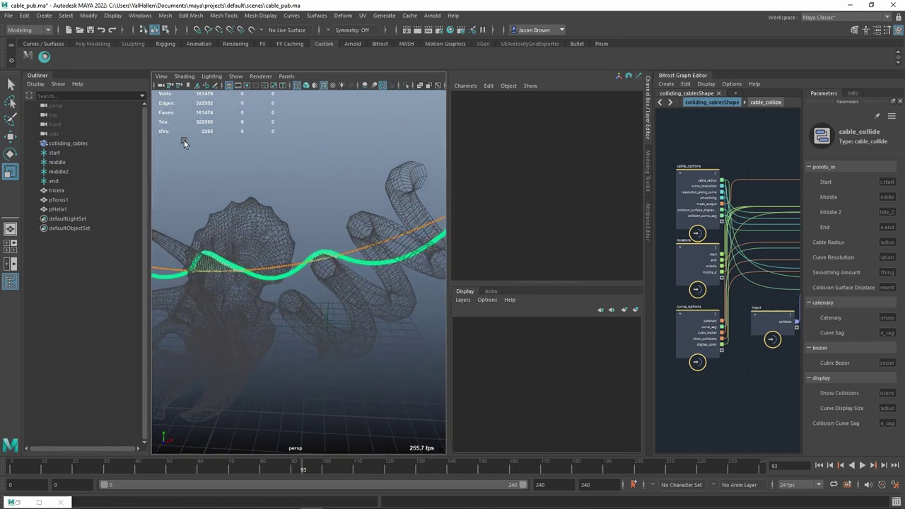
Turn off Show Collisions on colliding_cables and set its Display Color Y to 0.2.
click(68, 143)
scroll(580, 215, down, 5)
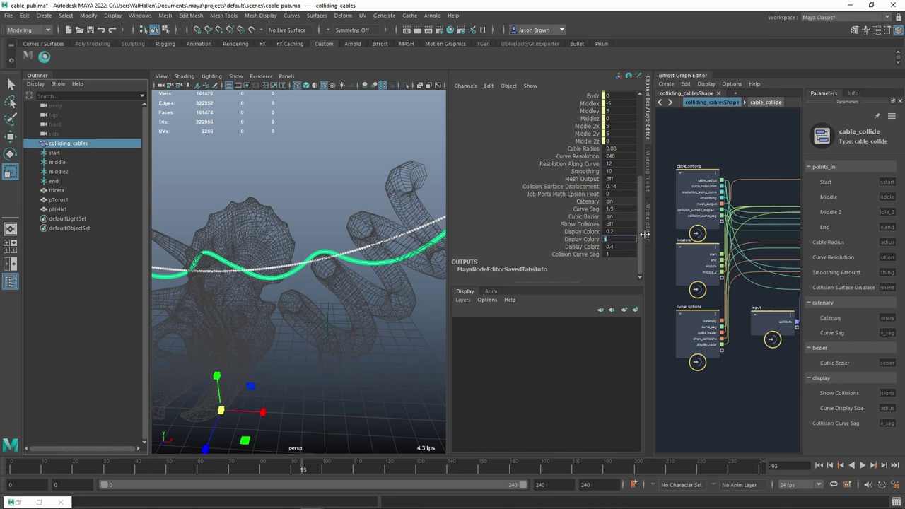
key(Return)
alt+drag(191, 147, 213, 192)
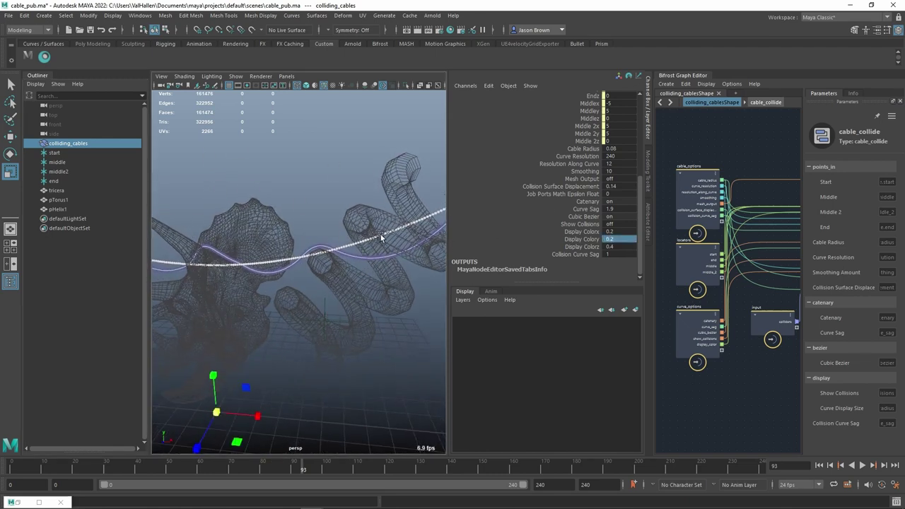
Try a Collision Curve Sag of 0.6 on the cable and undo the change.
alt+drag(380, 238, 407, 244)
click(547, 255)
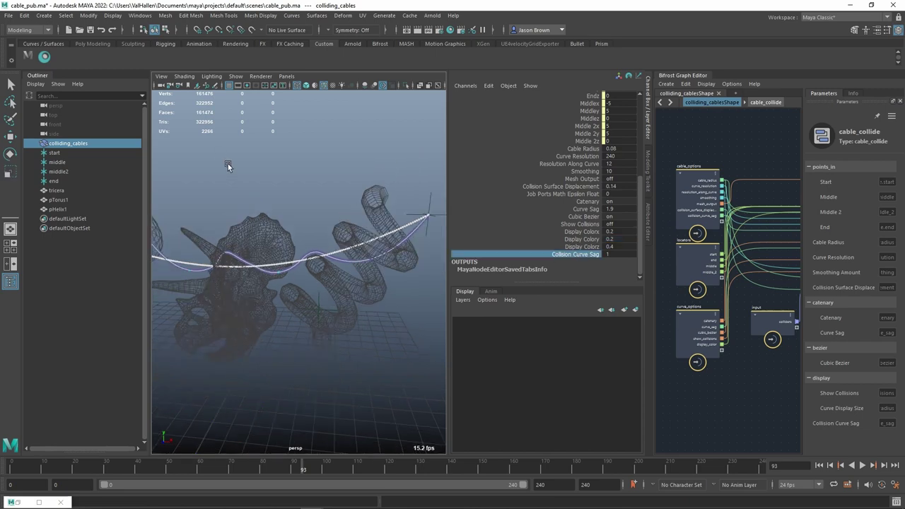
middle_drag(228, 166, 225, 167)
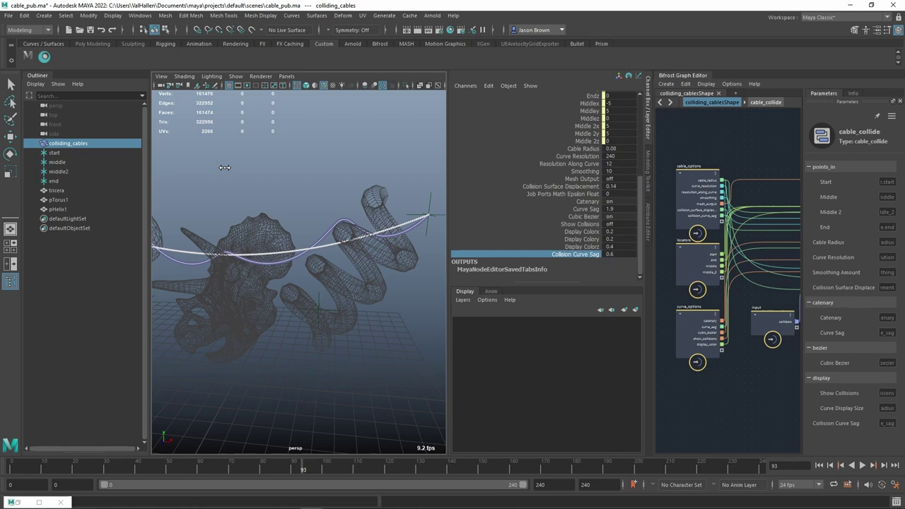
key(ctrl+z)
Turn on Mesh Output for the whole cable.
alt+drag(224, 168, 375, 204)
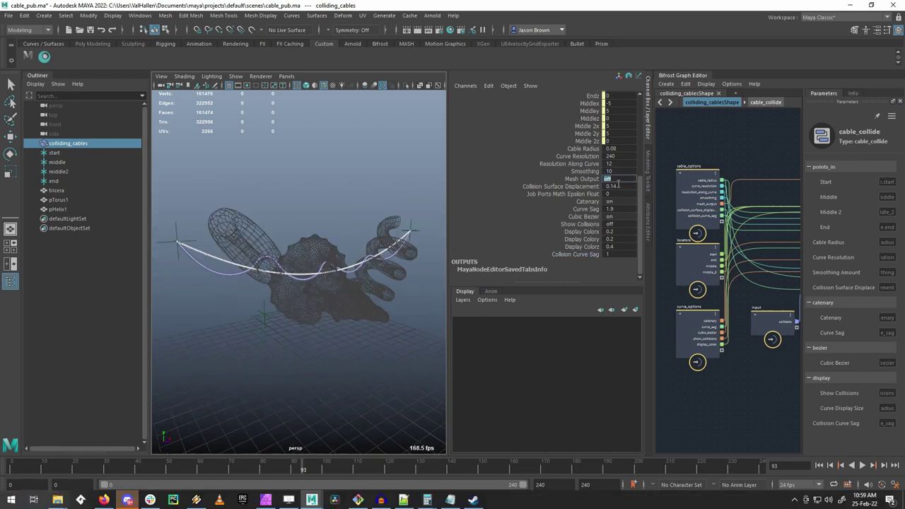
text(1)
key(Return)
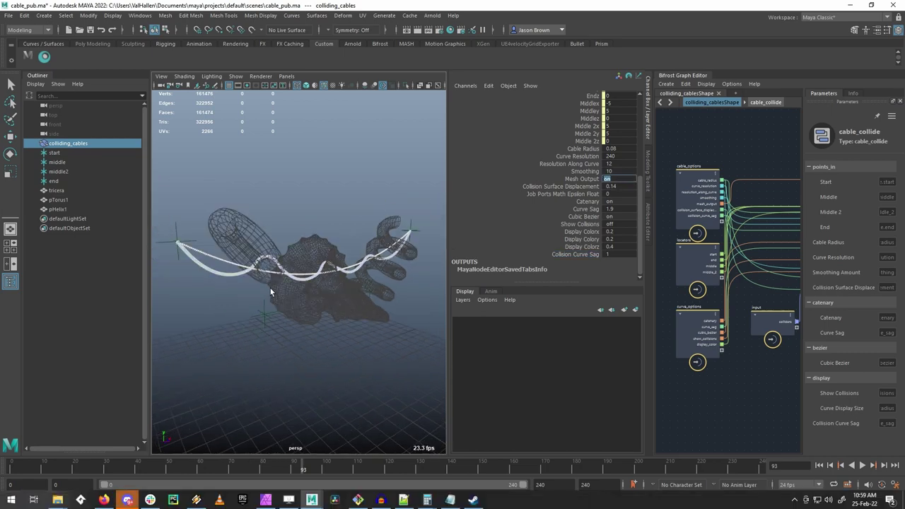
alt+drag(219, 377, 215, 383)
Open the Node Editor with the cable shape loaded and add a bifrostGeoToMaya node.
click(139, 15)
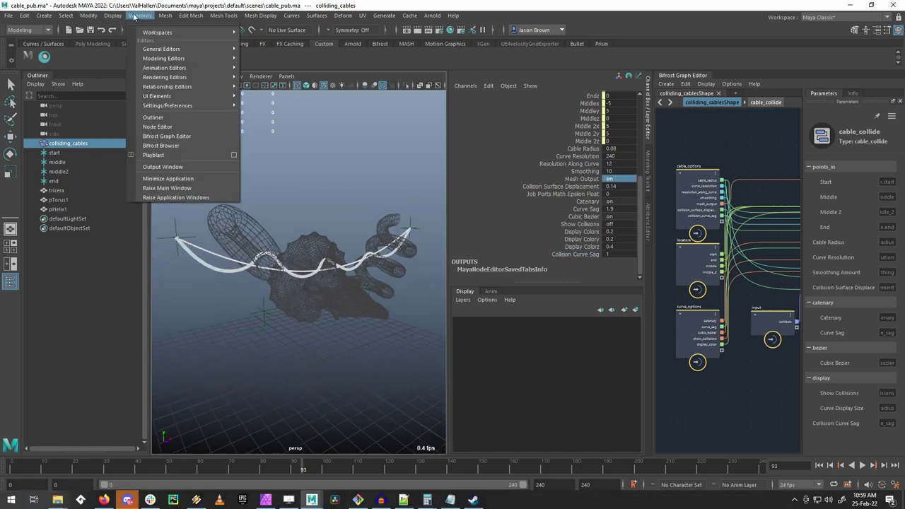
click(159, 128)
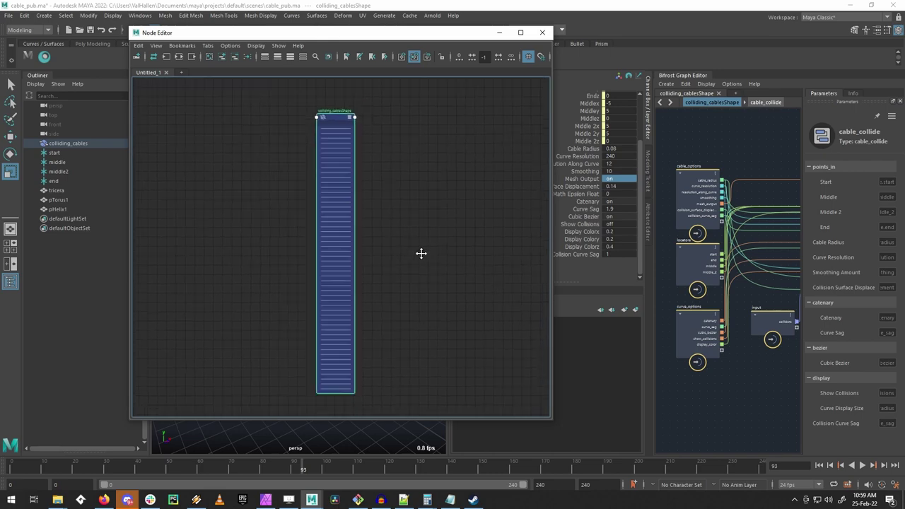
key(Tab)
text(geoto)
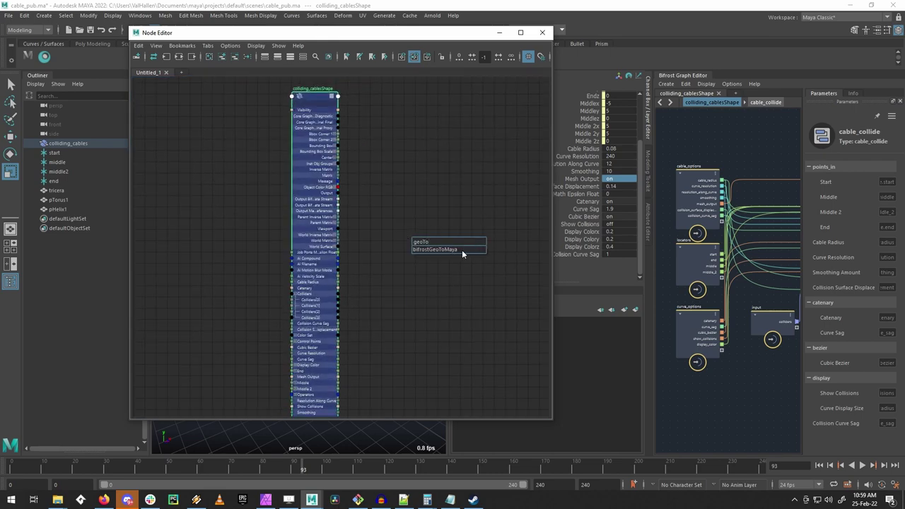
click(462, 251)
Place the bifrostGeoToMaya node beside the Output attribute of the colliding_cablesShape node.
scroll(386, 236, up, 5)
alt+middle_drag(420, 245, 407, 243)
alt+right_drag(399, 238, 354, 242)
alt+middle_drag(395, 245, 453, 195)
drag(530, 211, 442, 246)
alt+right_drag(442, 246, 417, 165)
alt+middle_drag(417, 165, 392, 216)
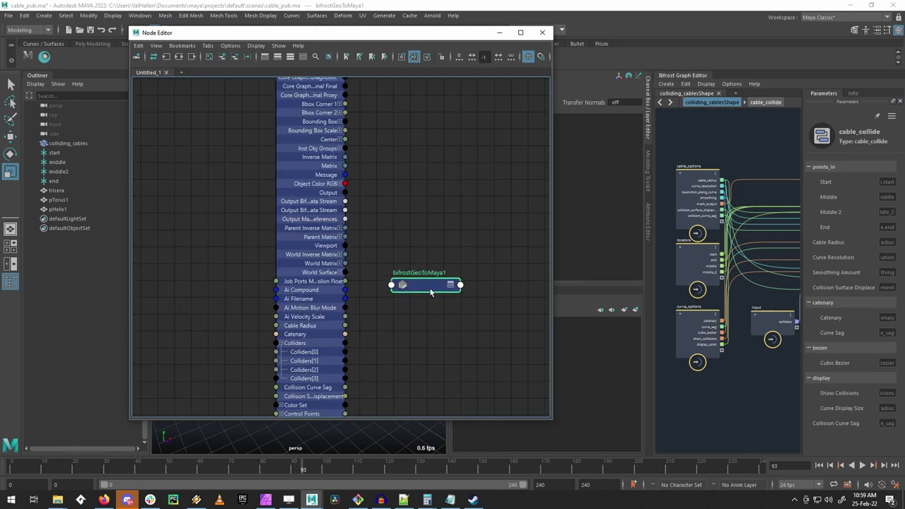
drag(430, 292, 410, 194)
Expand the bifrostGeoToMaya node and connect the cable shape's Output to its Bifrost Geo input.
double_click(685, 249)
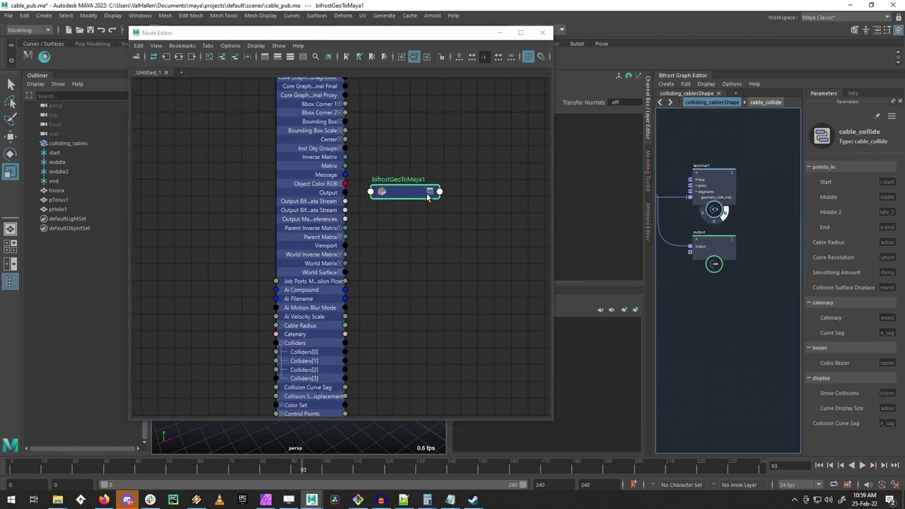
click(429, 192)
drag(345, 192, 406, 170)
click(493, 223)
alt+middle_drag(497, 224, 475, 227)
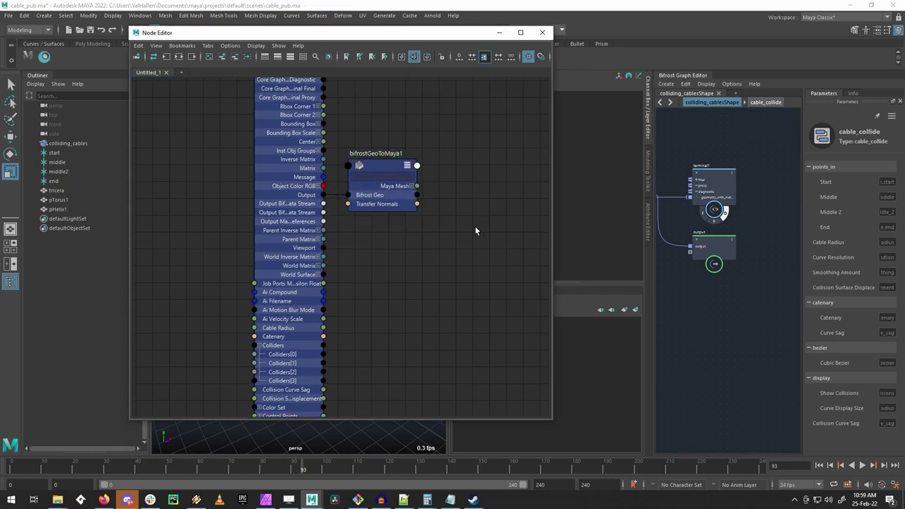
Create a polygon cube, show all attributes of its shape node, and place that node beside bifrostGeoToMaya.
click(44, 15)
mouse_move(71, 36)
click(205, 57)
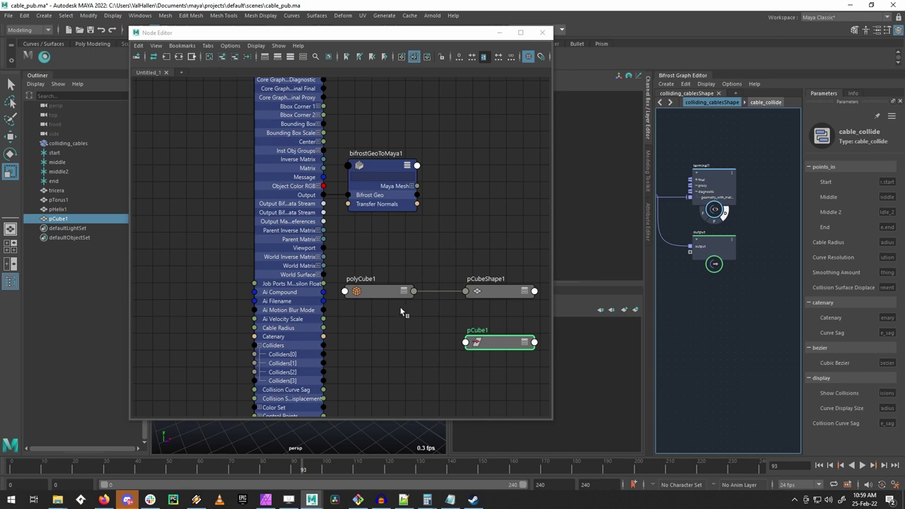
click(515, 291)
key(3)
drag(515, 290, 510, 75)
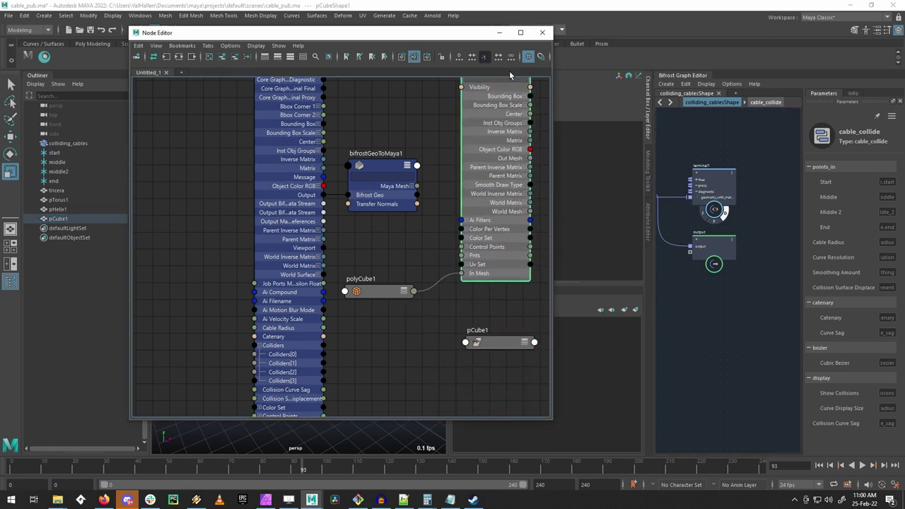
Connect the Maya Mesh output of bifrostGeoToMaya to the cube shape's In Mesh, and minimize the Node Editor.
click(414, 187)
drag(418, 194, 461, 273)
click(499, 33)
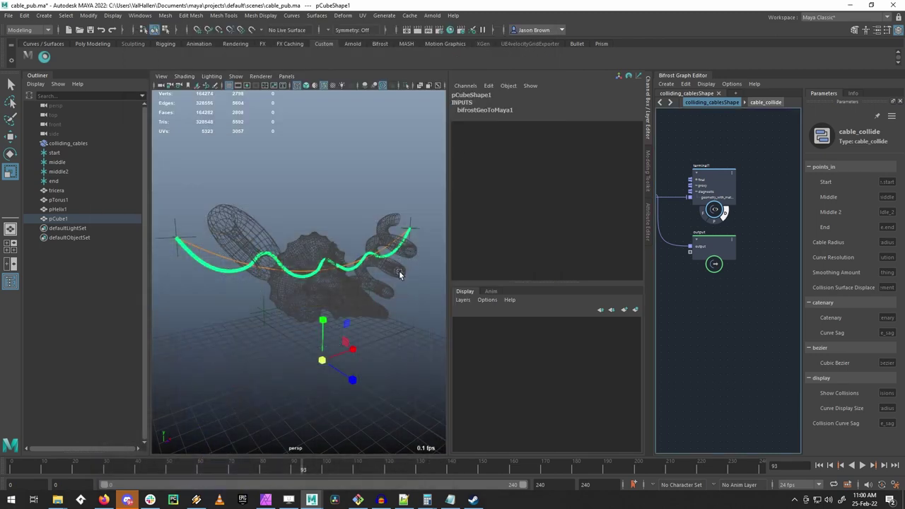
Hide the original colliding_cables object in the scene.
click(67, 143)
alt+drag(303, 198, 248, 211)
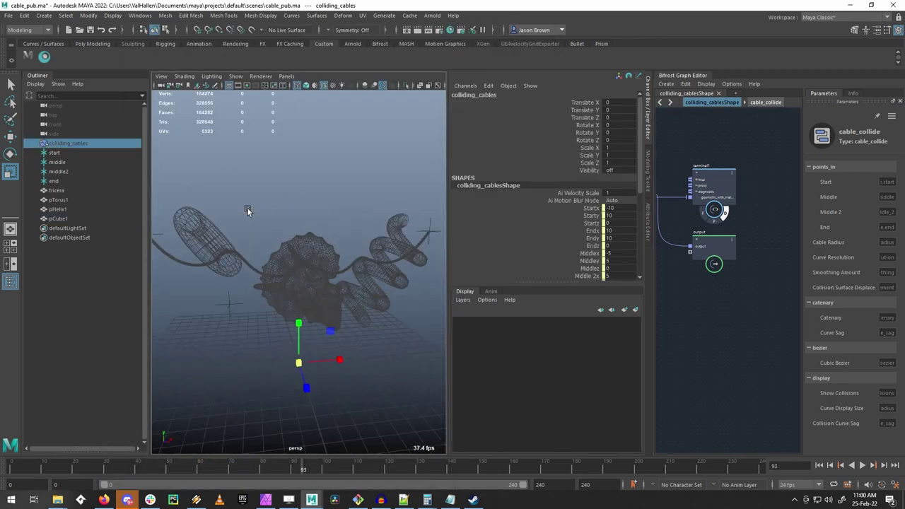
alt+right_drag(248, 211, 359, 210)
alt+drag(359, 210, 257, 204)
Select the converted cable mesh, examine its UV layout in the UV Editor, and close the editor.
click(249, 219)
click(140, 16)
mouse_move(160, 70)
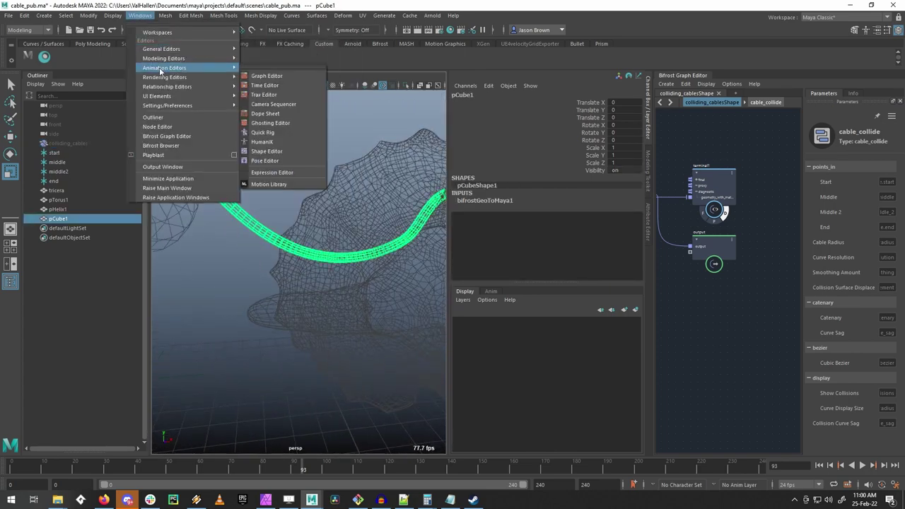
click(263, 77)
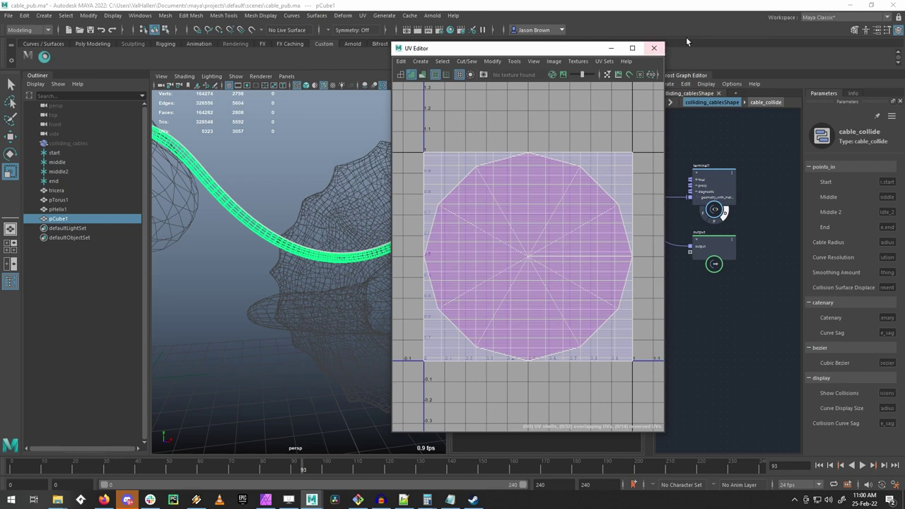
click(653, 48)
Select the hidden colliding_cables object and set its Cable Radius to 0.12.
alt+drag(352, 219, 311, 215)
click(69, 144)
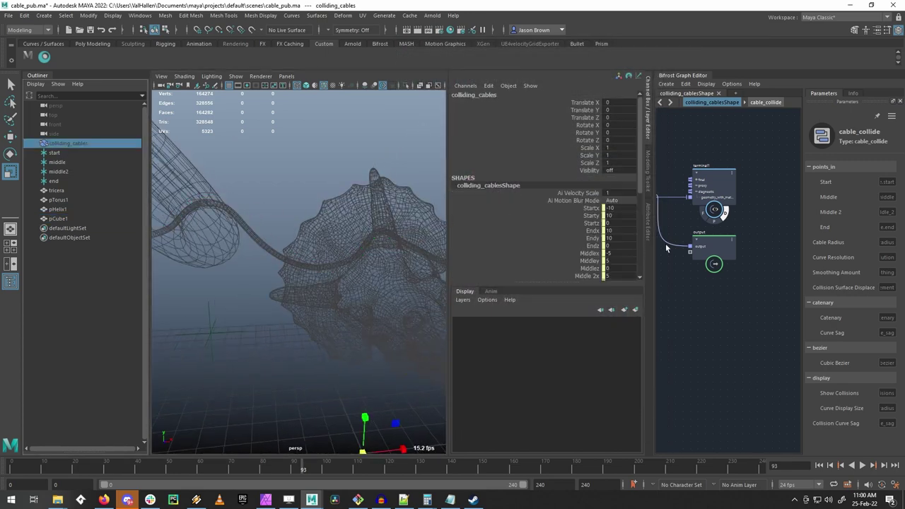
scroll(612, 231, down, 5)
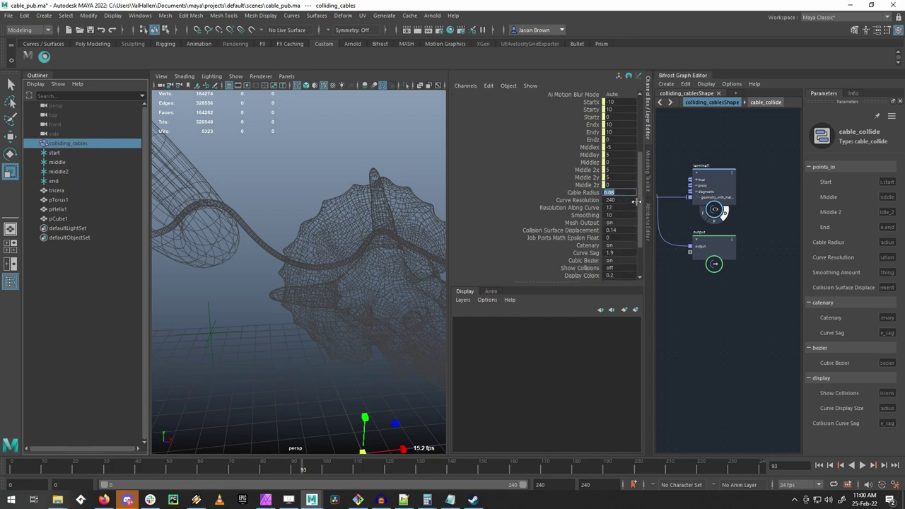
key(Return)
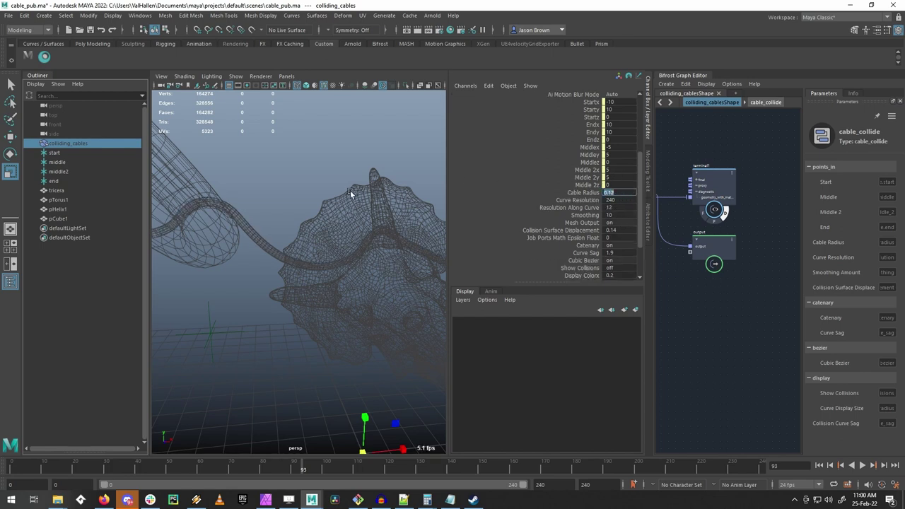
mouse_move(351, 195)
alt+mouse_down()
mouse_move(299, 202)
mouse_move(358, 207)
alt+mouse_up()
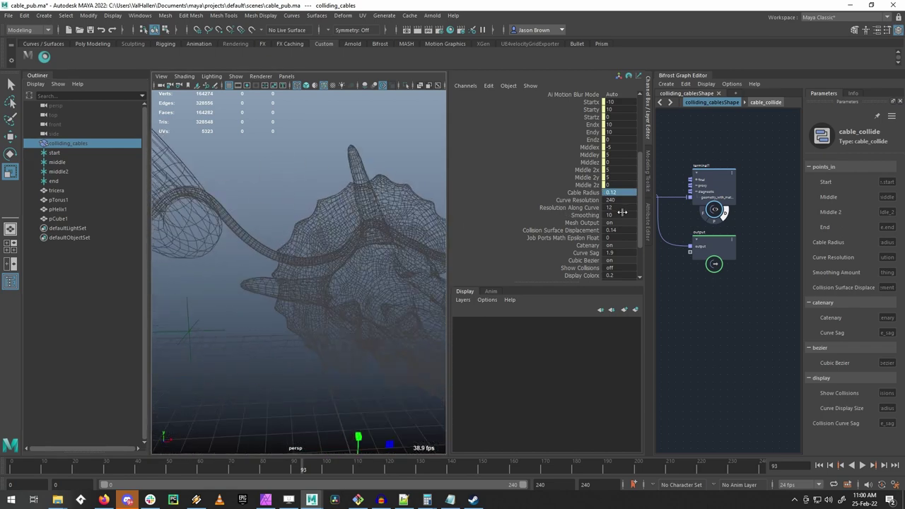
Try a lower Resolution Along Curve on the cable, and set it to 16.
double_click(621, 208)
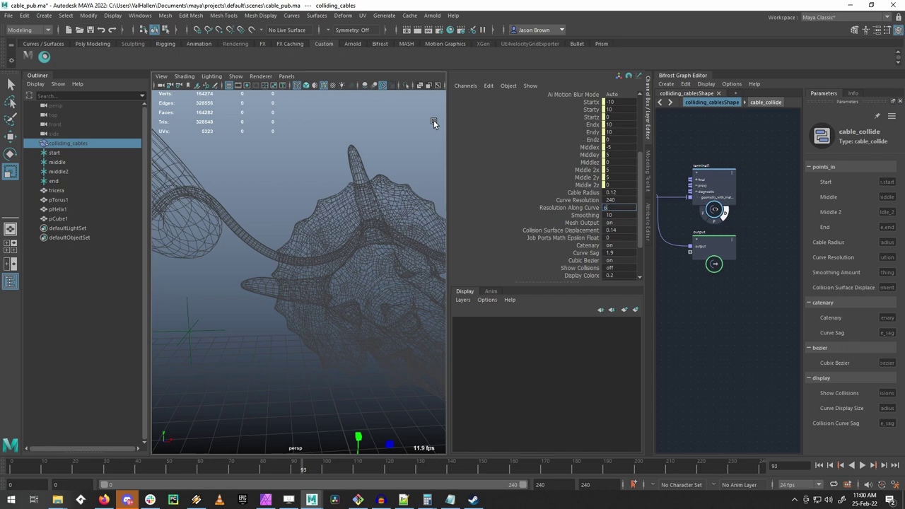
text(6)
key(Return)
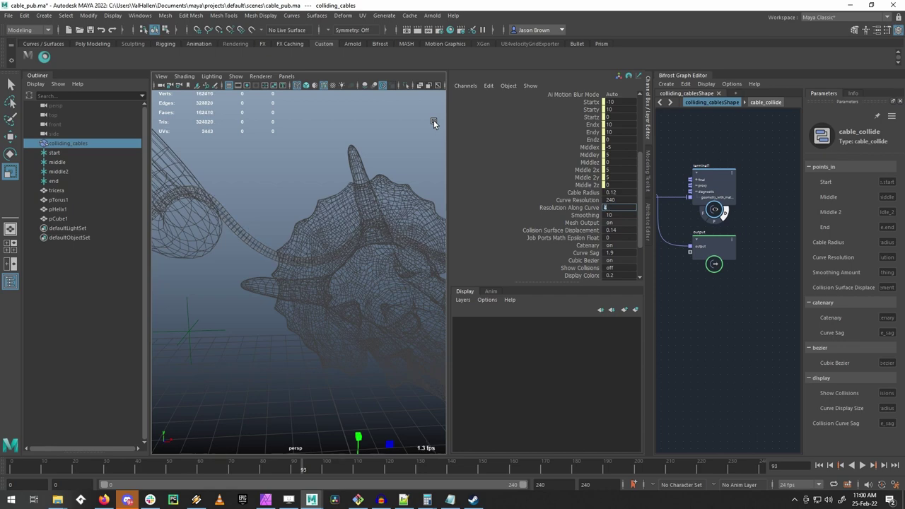
text(16)
key(Return)
Set the cable's Curve Resolution to 120 and display the scene as shaded geometry.
alt+drag(226, 232, 329, 265)
scroll(329, 264, up, 5)
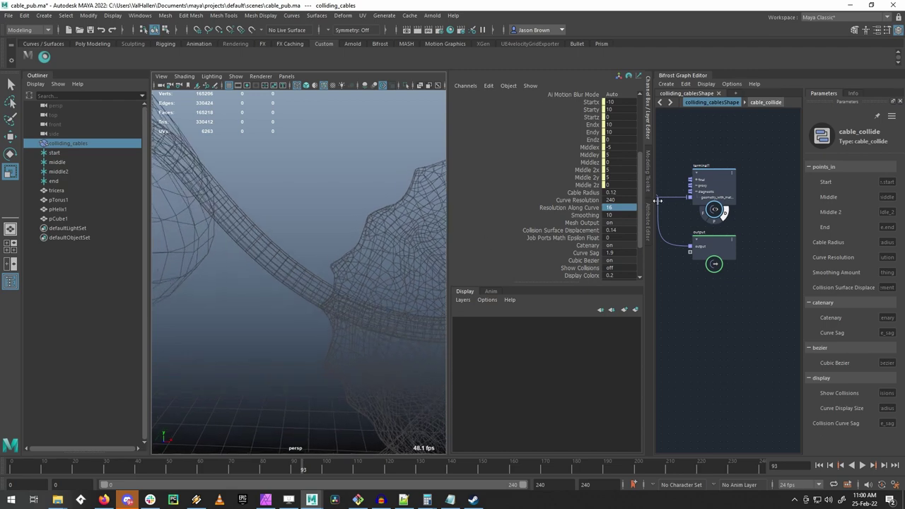
double_click(627, 202)
text(120)
key(Return)
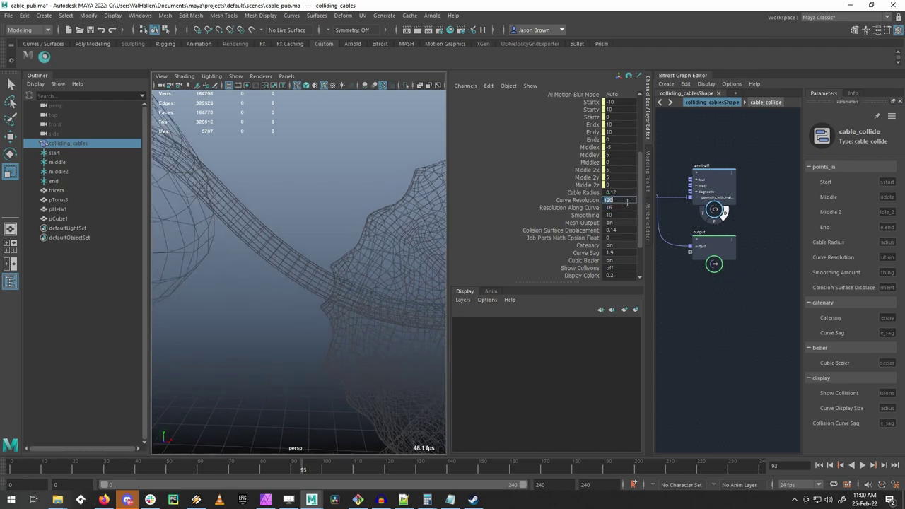
mouse_move(212, 197)
alt+mouse_down()
mouse_move(277, 228)
mouse_move(265, 224)
mouse_move(315, 214)
mouse_move(288, 224)
mouse_move(353, 230)
alt+mouse_up()
key(5)
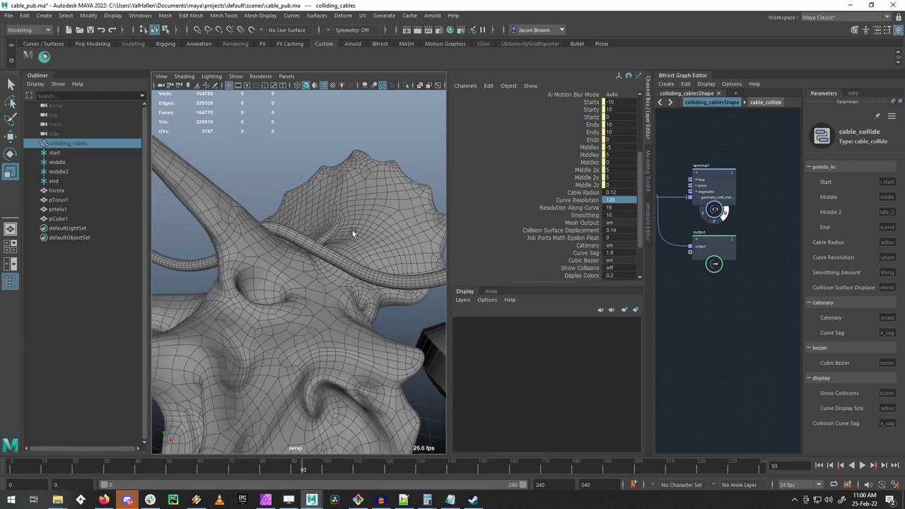
Lower the cable's Collision Surface Displacement to 0.04 and inspect where the cable meets the torus.
click(585, 231)
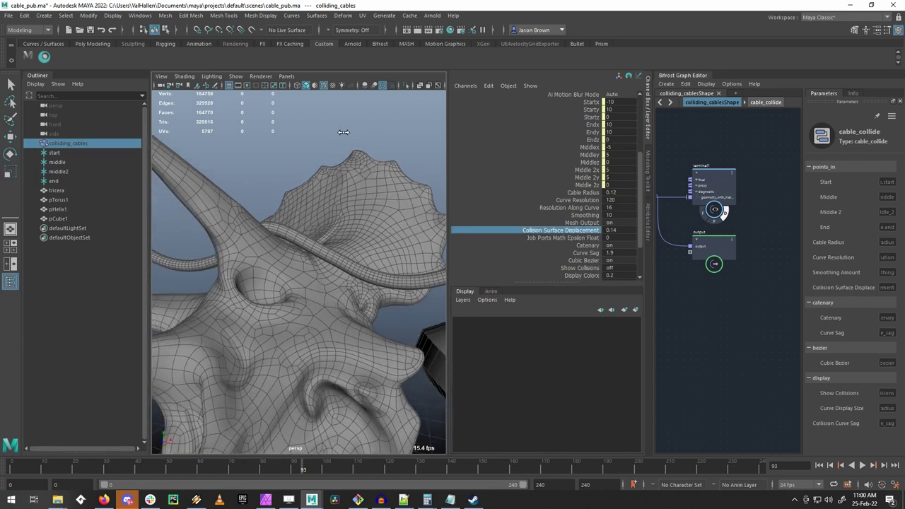
middle_drag(343, 132, 339, 132)
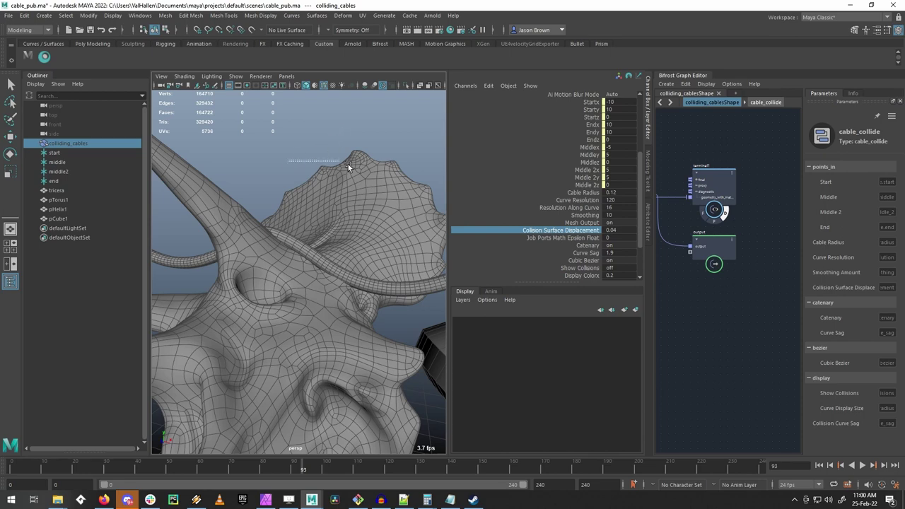
click(319, 156)
alt+drag(308, 184, 364, 194)
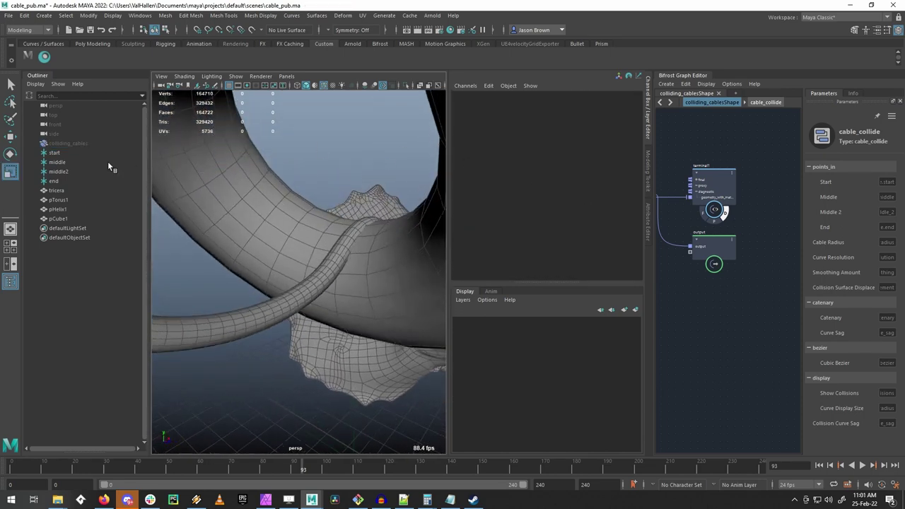
Reselect colliding_cables and set its Collision Surface Displacement to 0.14.
click(65, 143)
scroll(594, 226, down, 5)
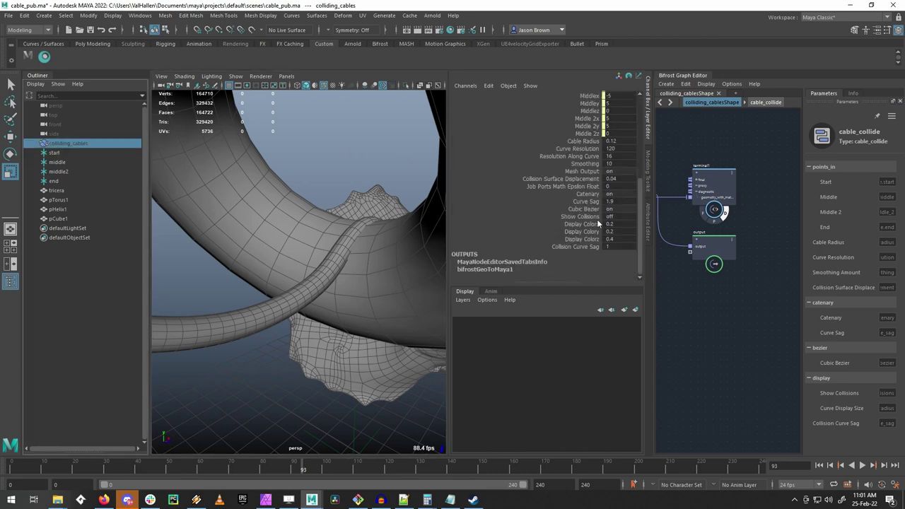
click(580, 179)
middle_drag(346, 147, 349, 147)
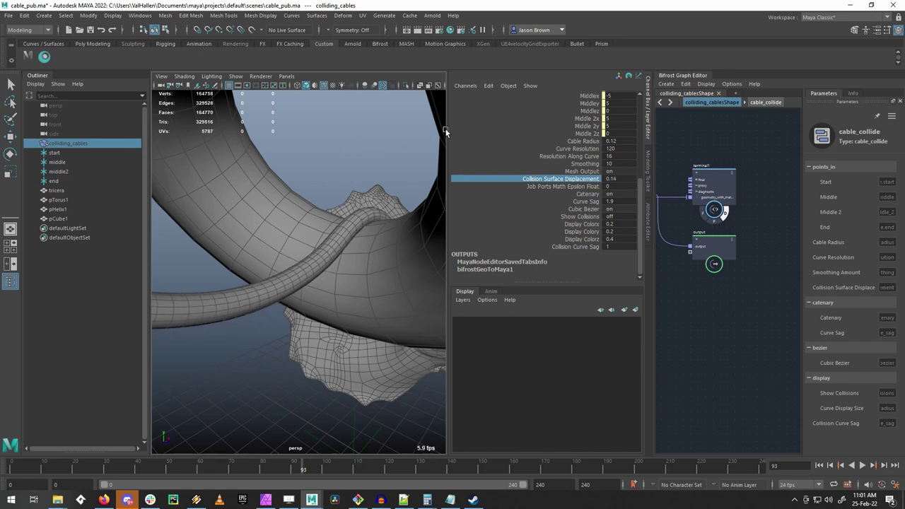
Adjust the cable's Curve Sag interactively, ending at 0.62.
alt+drag(397, 171, 331, 175)
alt+right_drag(332, 175, 312, 166)
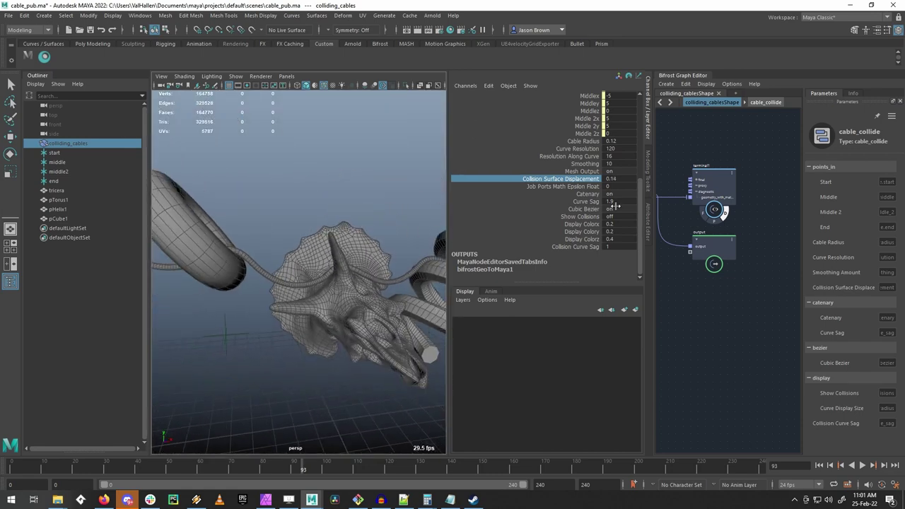
click(589, 201)
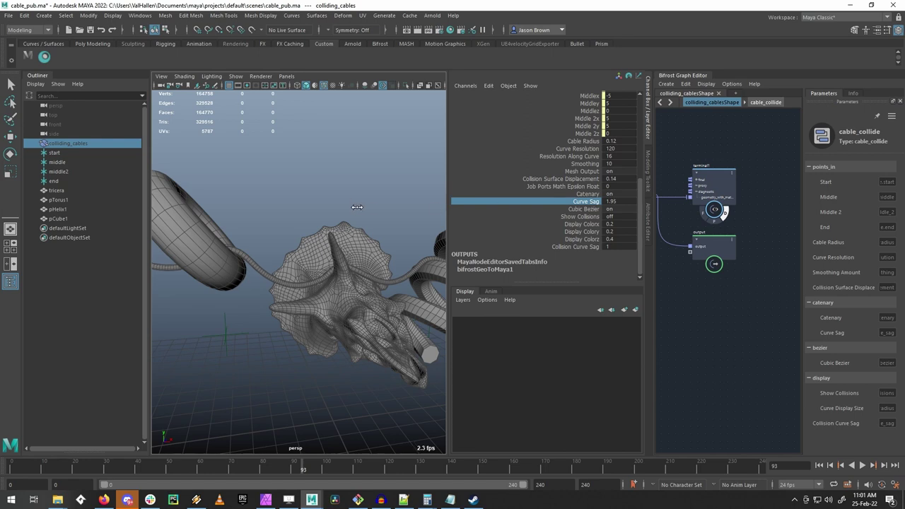
middle_drag(357, 208, 363, 206)
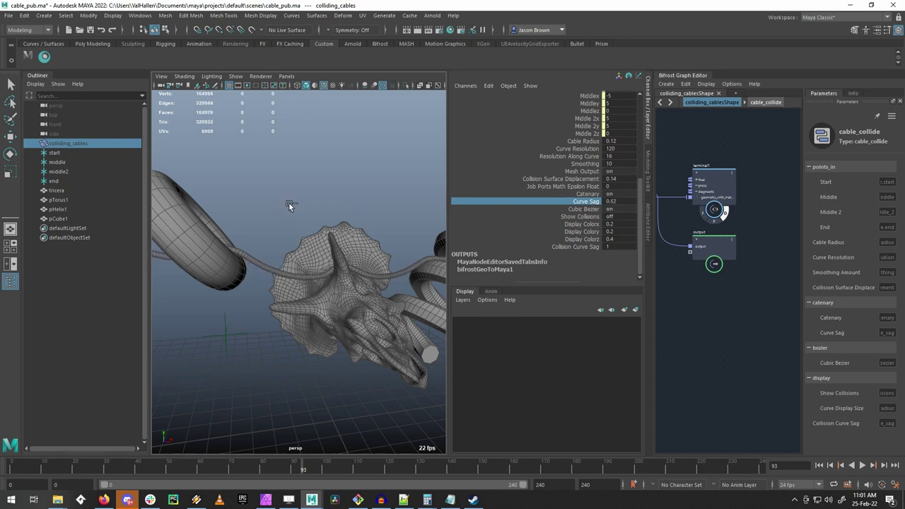
Move the helix and the triceratops head down so both sit clear below the cable.
scroll(325, 188, down, 2)
alt+drag(322, 187, 371, 311)
click(384, 288)
key(w)
click(274, 268)
drag(264, 242, 266, 309)
Move the torus off the cable, trying Translate Z 3.715 before settling at Translate X -5.833 and Translate Y 1.744.
click(200, 258)
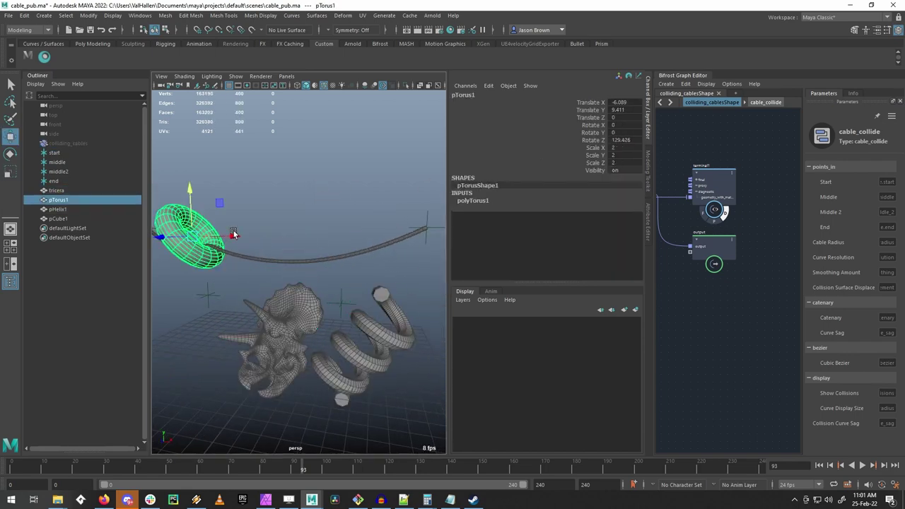
alt+drag(236, 244, 314, 259)
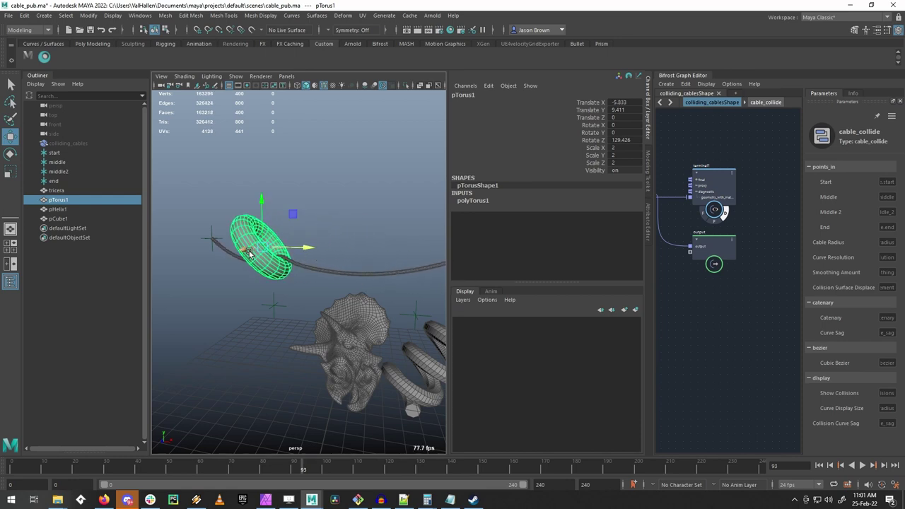
drag(249, 253, 231, 270)
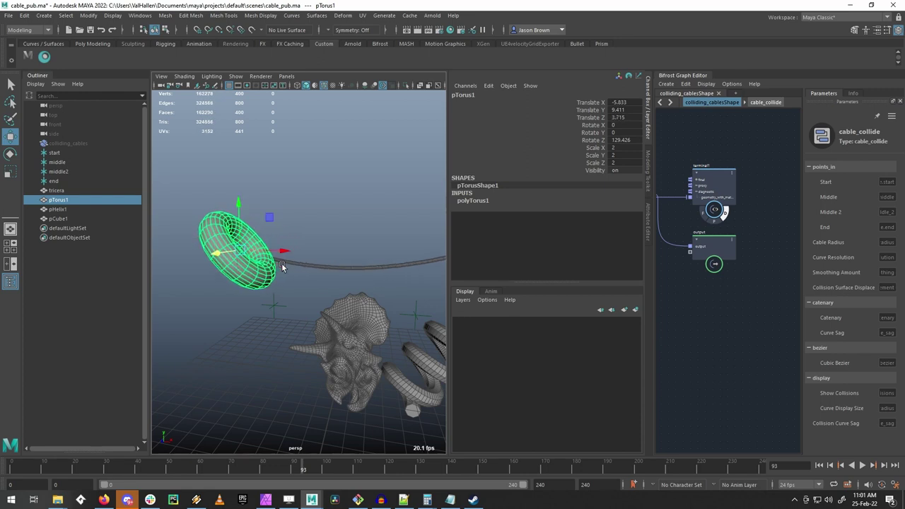
key(ctrl+z)
drag(270, 207, 282, 291)
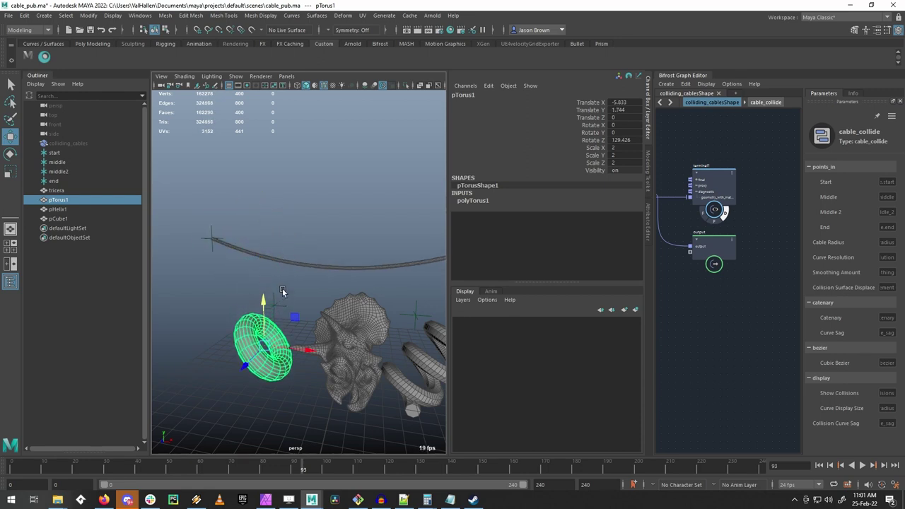